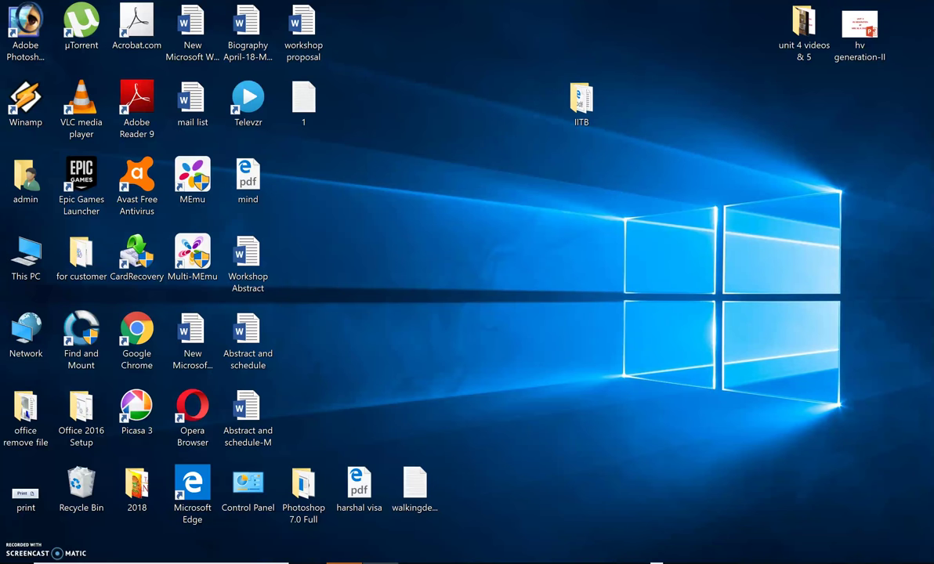
{"action": "left_click", "coordinate": [127, 329]}
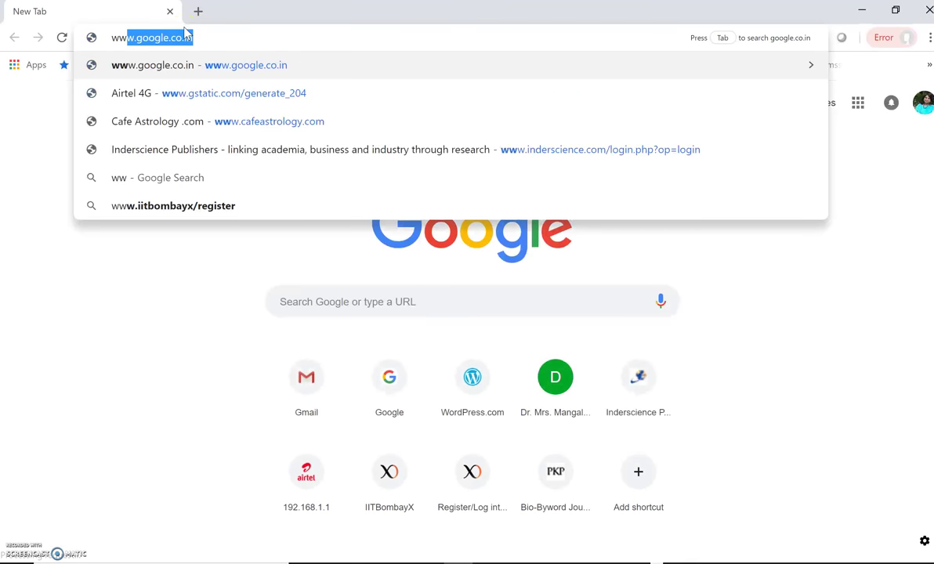
{"action": "type", "text": "w"}
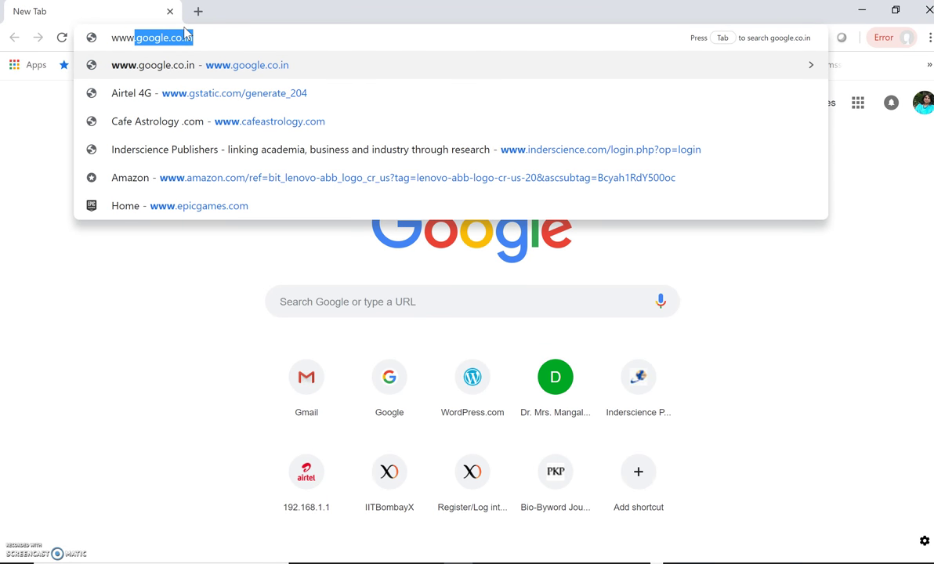
{"action": "type", "text": ".w"}
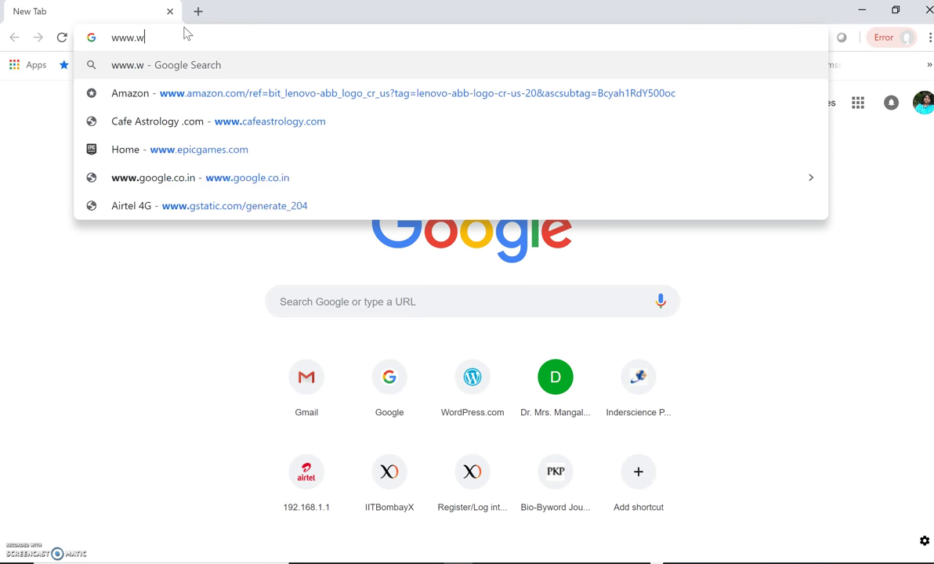
{"action": "type", "text": "ordpress.com"}
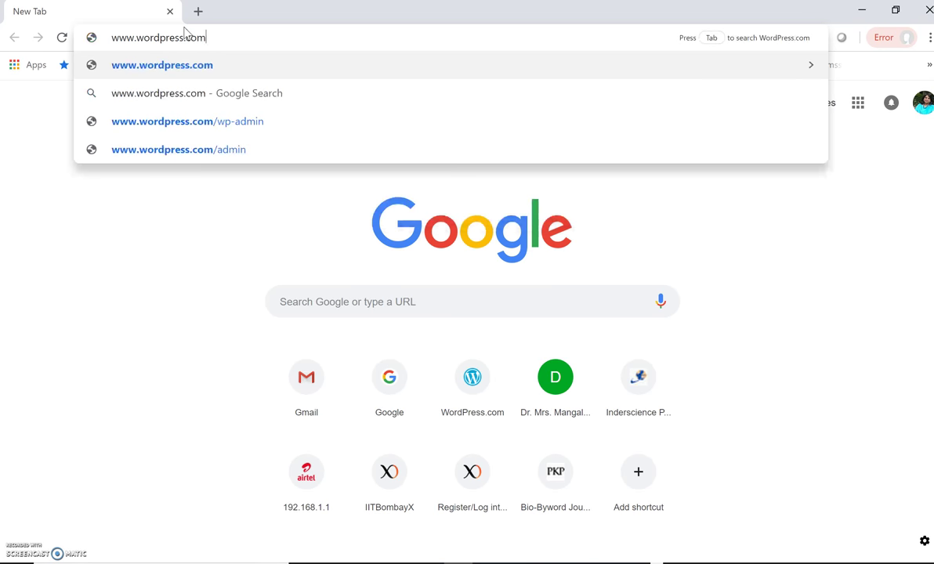
{"action": "key", "text": "Return"}
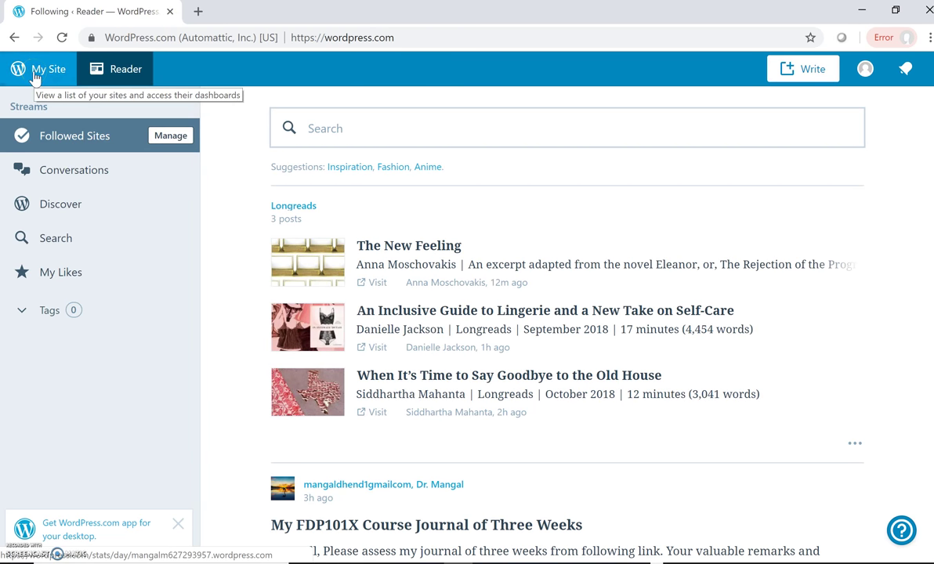
Switch from the Reader to My Site to view the site's Stats dashboard
{"action": "left_click", "coordinate": [34, 74]}
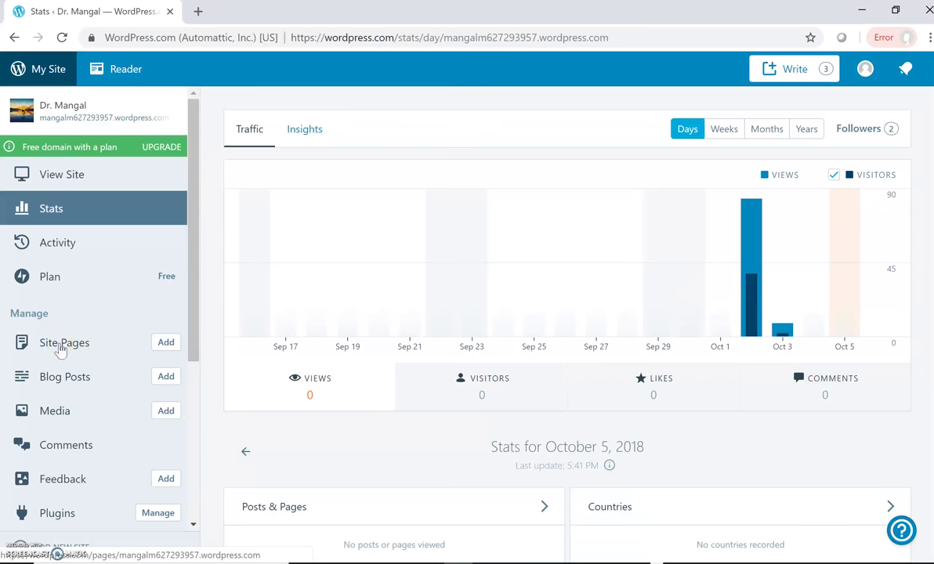
Add a new site page with the title 'My Profile'
{"action": "left_click", "coordinate": [166, 345]}
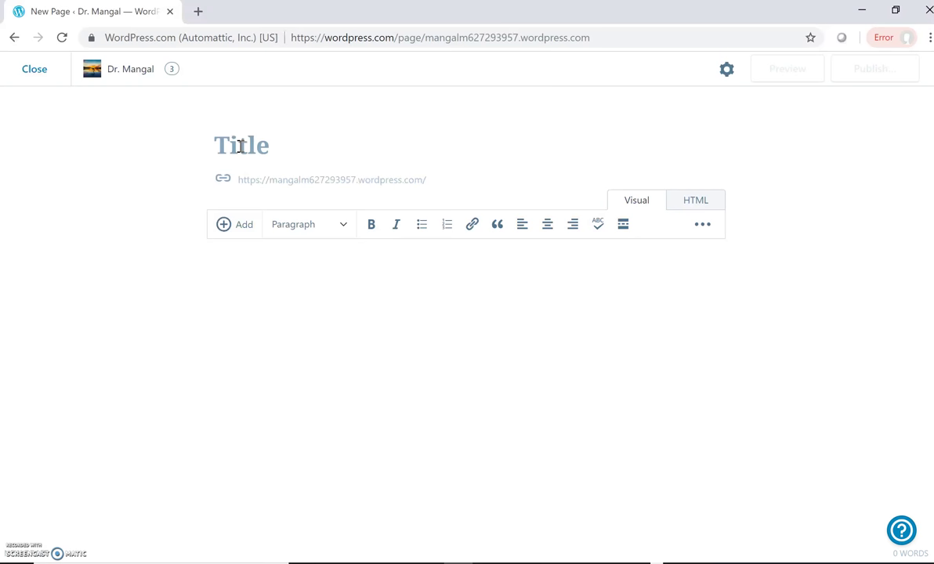
{"action": "type", "text": "My"}
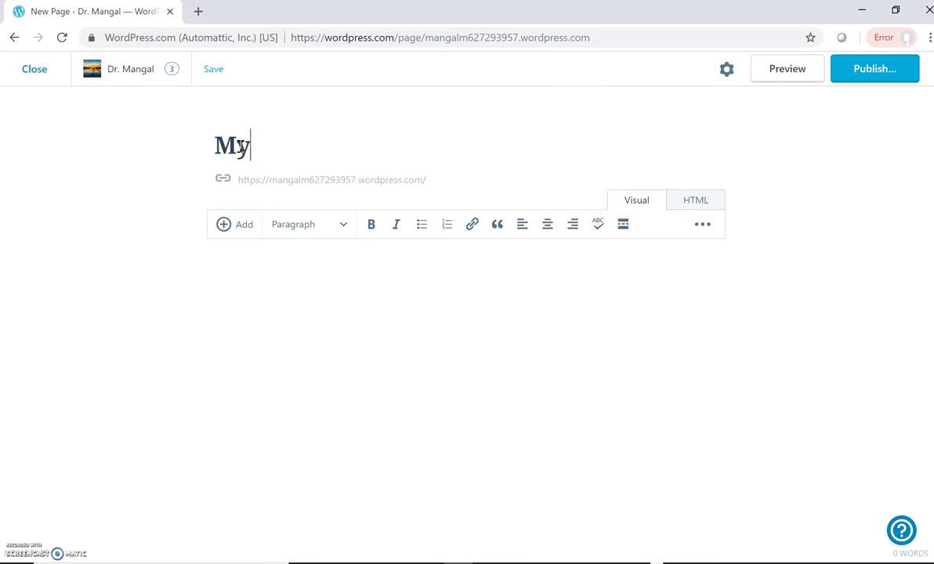
{"action": "type", "text": " Profile"}
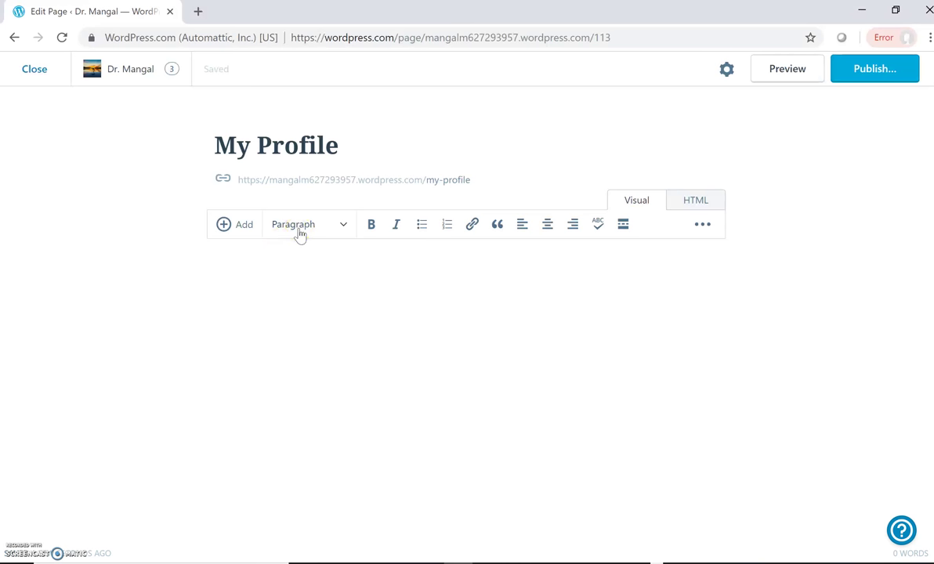
Add a Heading 1 line reading 'Name:' followed by the person's name
{"action": "left_click", "coordinate": [275, 228]}
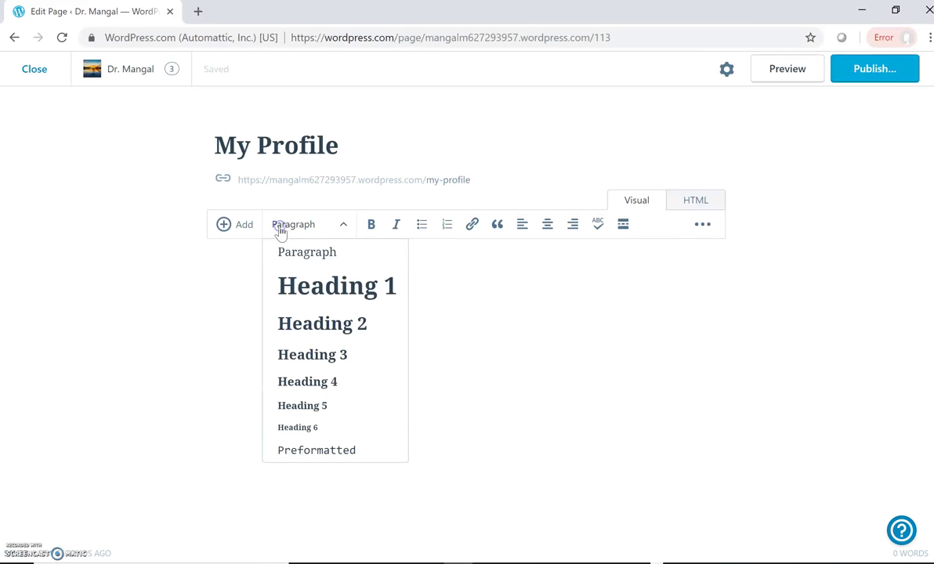
{"action": "left_click", "coordinate": [312, 291]}
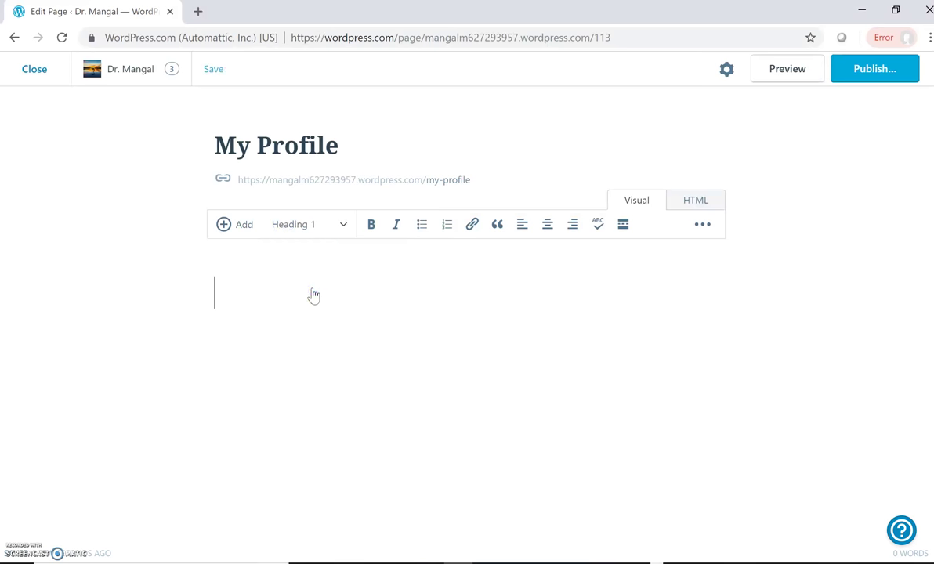
{"action": "type", "text": "Name"}
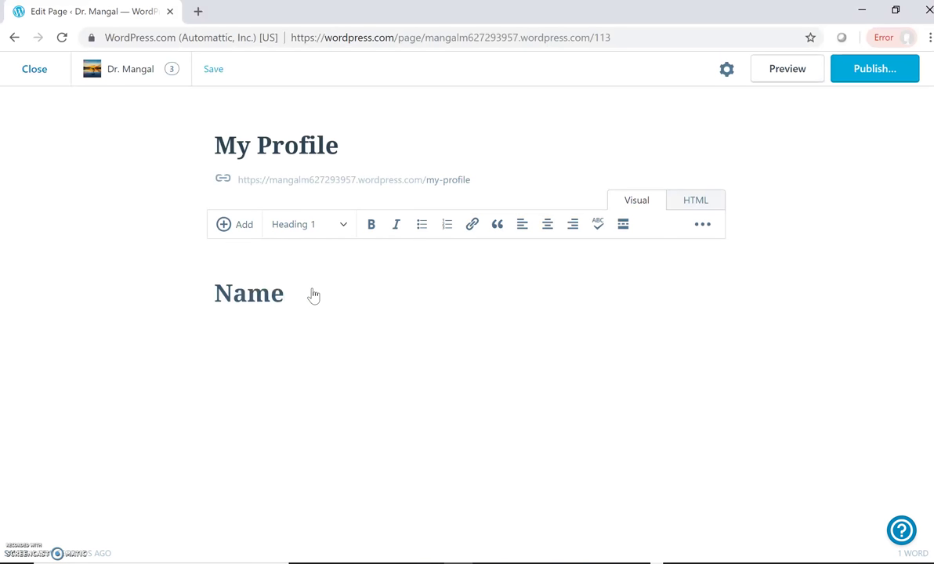
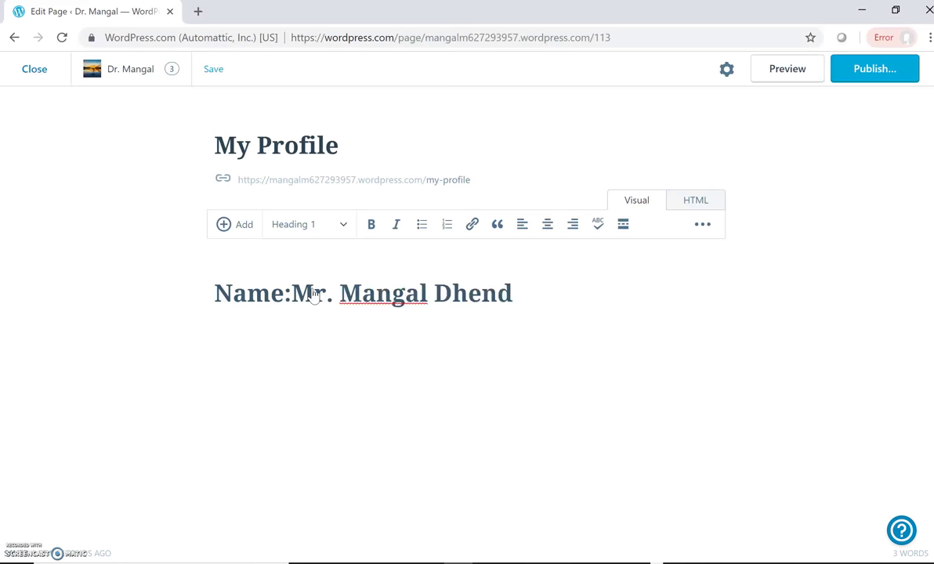
{"action": "key", "text": "Return"}
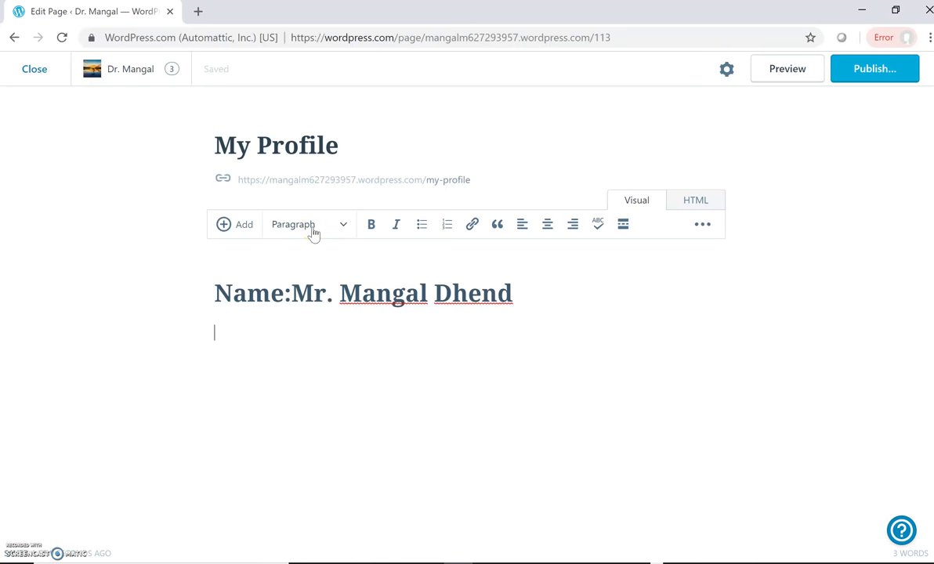
{"action": "left_click", "coordinate": [342, 229]}
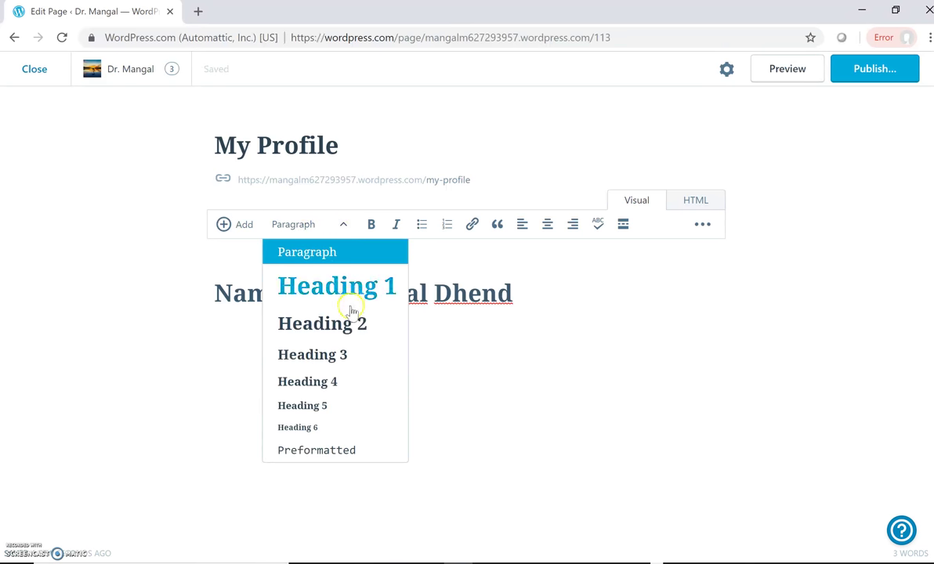
{"action": "left_click", "coordinate": [344, 352]}
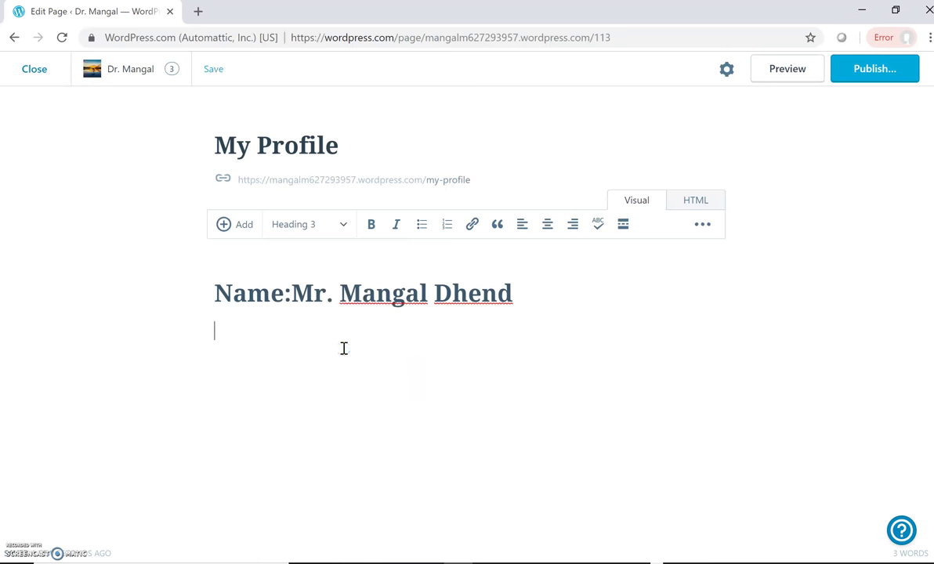
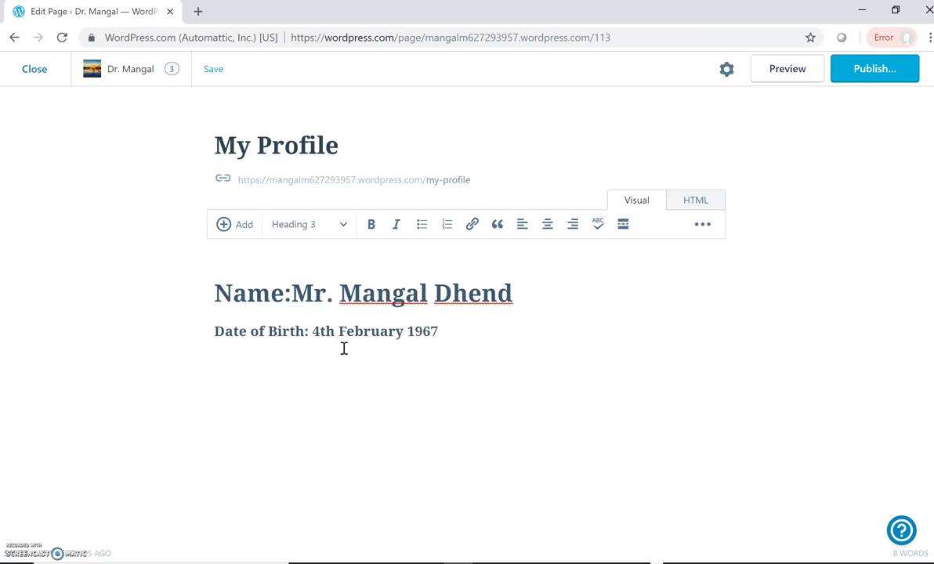
Insert a link to the Biography April-18 DOCX from the media library after the date of birth
{"action": "left_click", "coordinate": [288, 474]}
{"action": "left_click", "coordinate": [237, 232]}
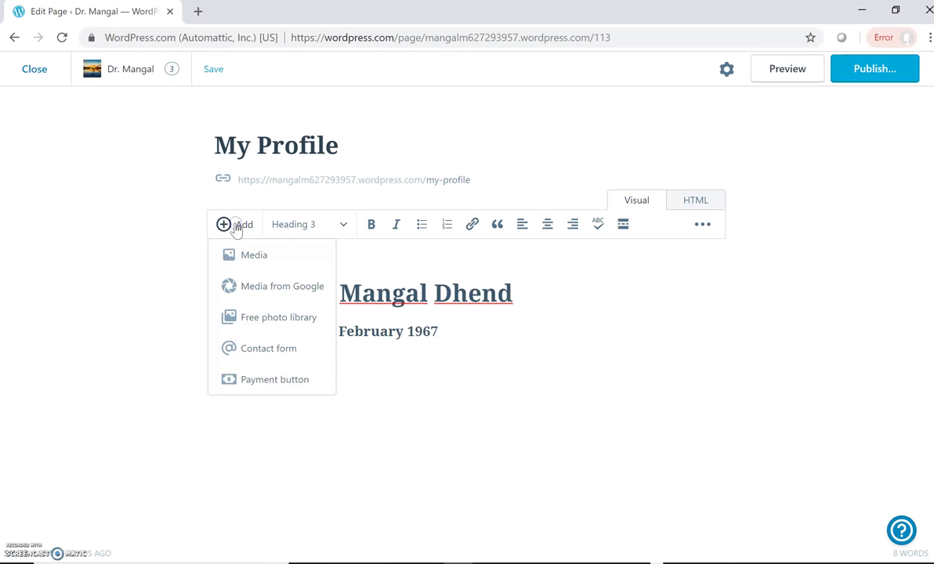
{"action": "left_click", "coordinate": [219, 231]}
{"action": "left_click", "coordinate": [253, 259]}
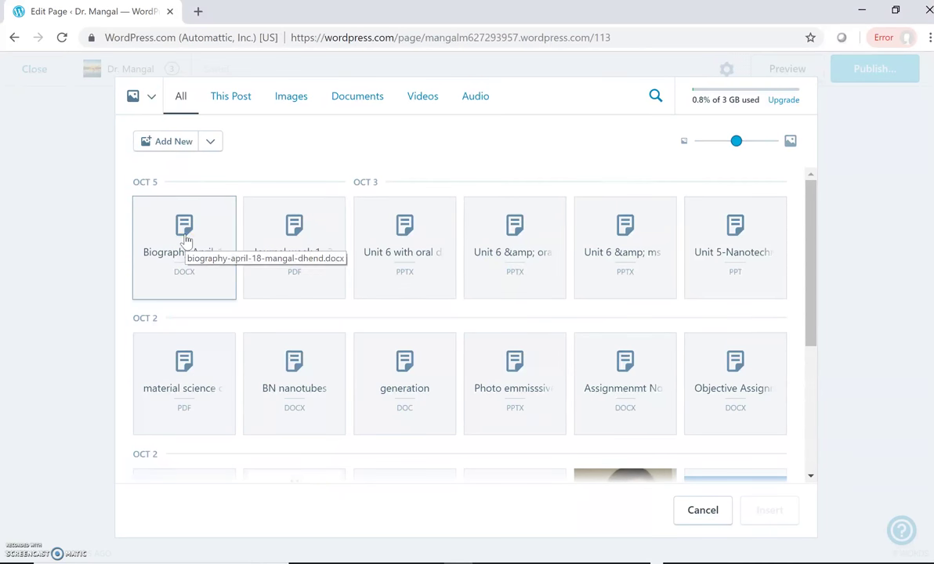
{"action": "left_click", "coordinate": [185, 238]}
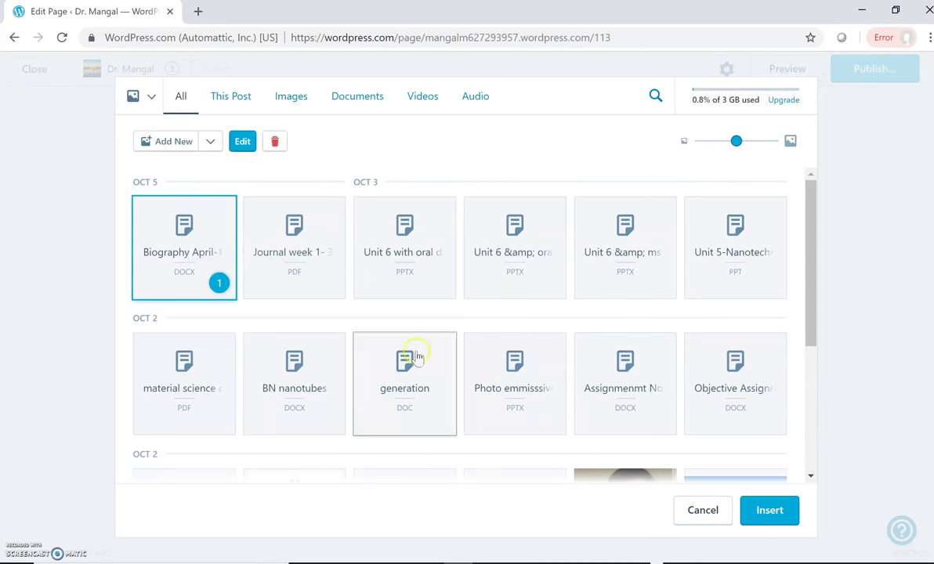
{"action": "left_click", "coordinate": [768, 521]}
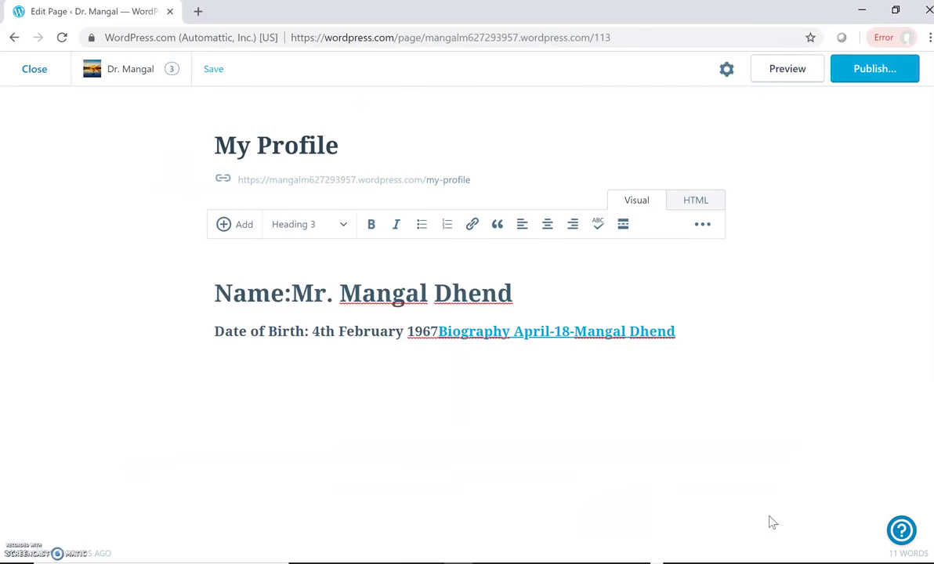
Upload the Abstract and schedule file from the Desktop to the media library
{"action": "left_click", "coordinate": [224, 227]}
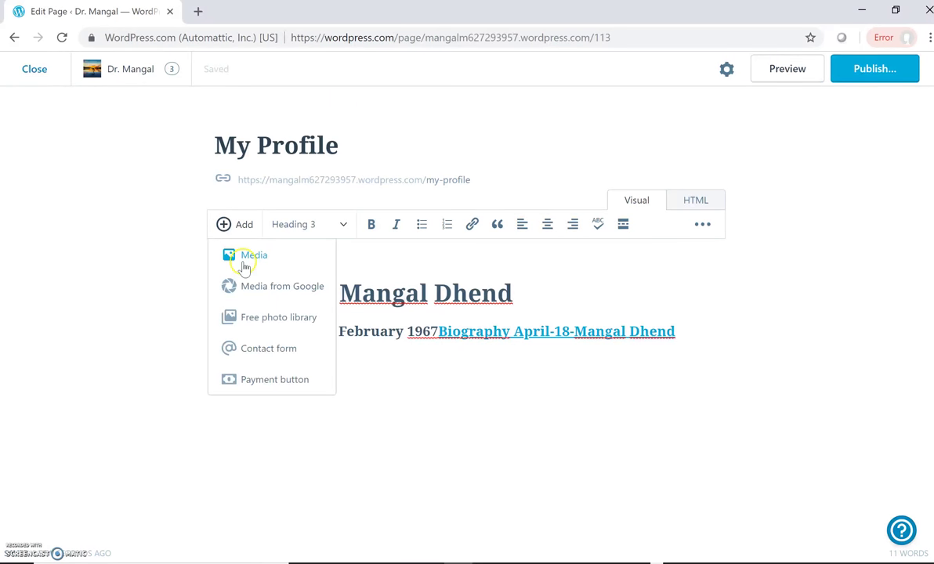
{"action": "left_click", "coordinate": [228, 252]}
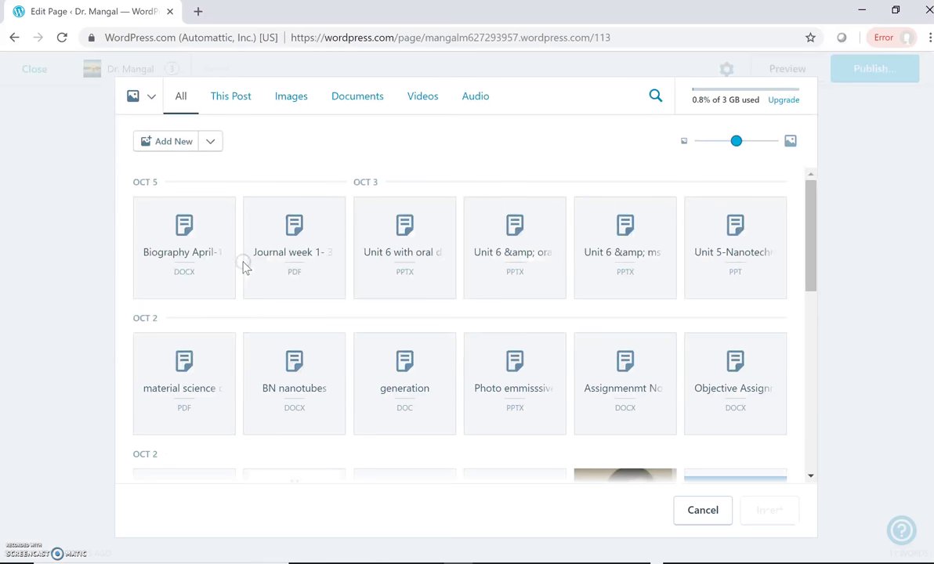
{"action": "left_click", "coordinate": [159, 145]}
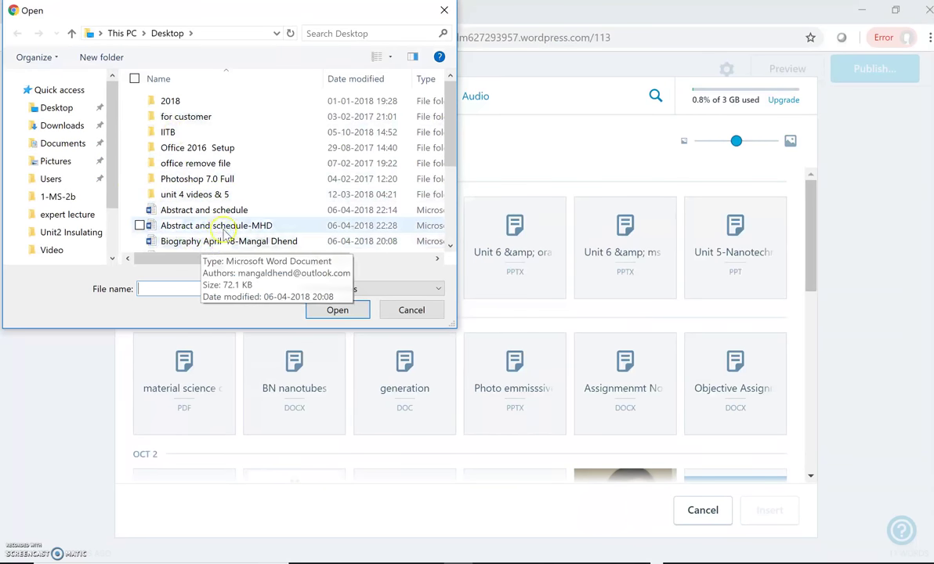
{"action": "left_click", "coordinate": [217, 210]}
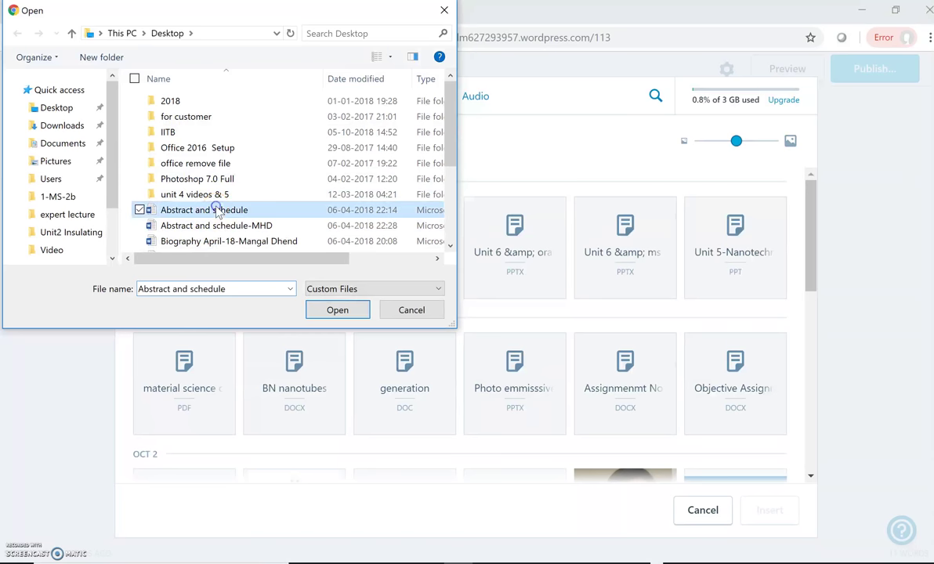
{"action": "left_click", "coordinate": [345, 309]}
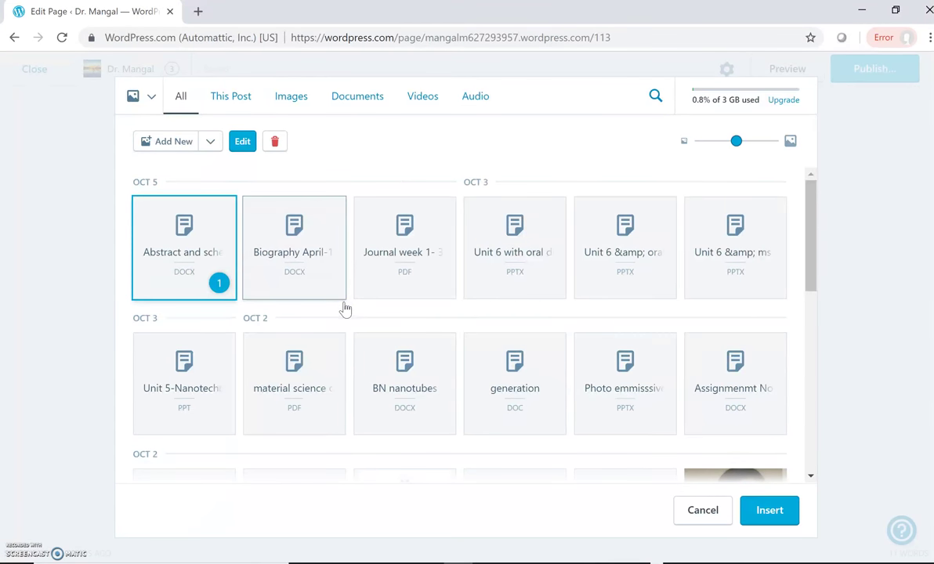
Insert a link to Abstract and schedule after the Biography link
{"action": "left_click", "coordinate": [185, 230]}
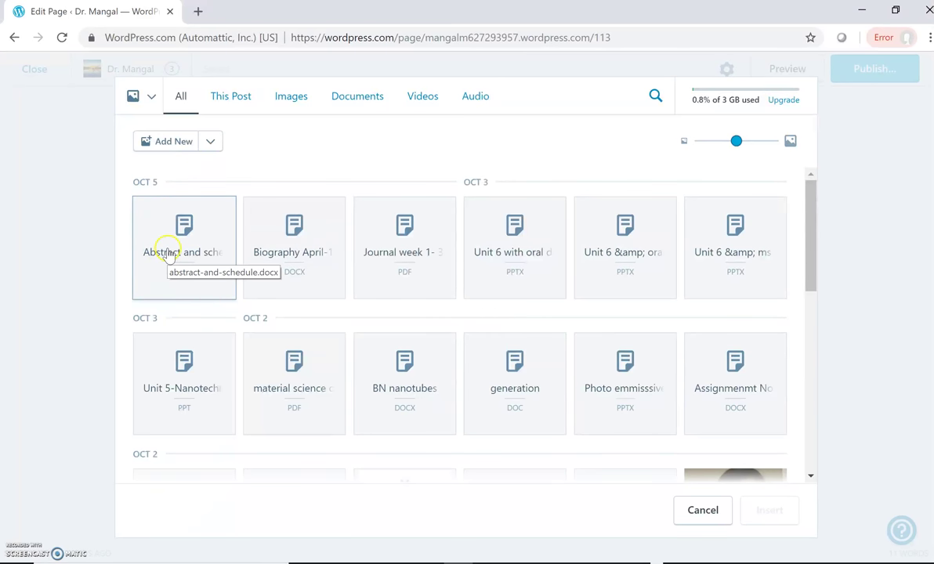
{"action": "left_click", "coordinate": [167, 253]}
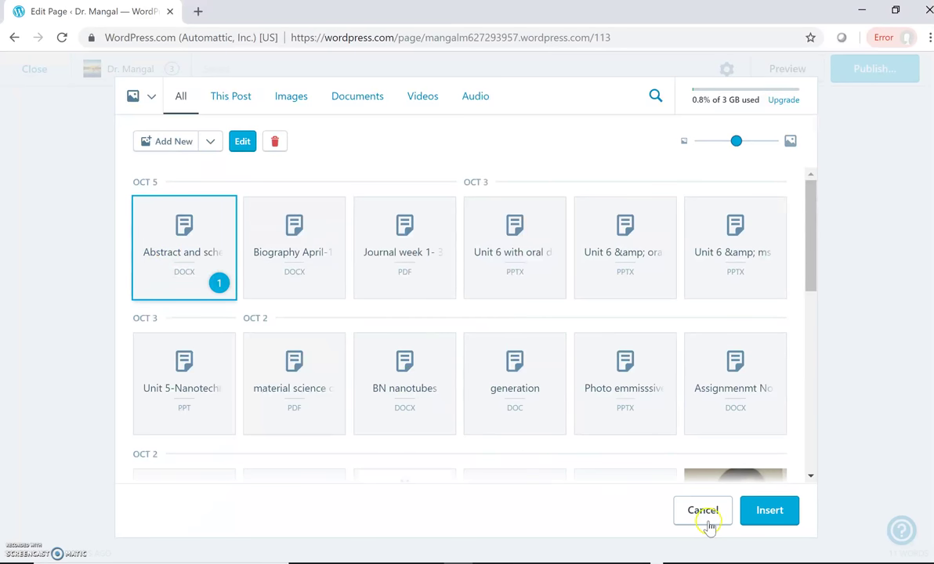
{"action": "left_click", "coordinate": [769, 513]}
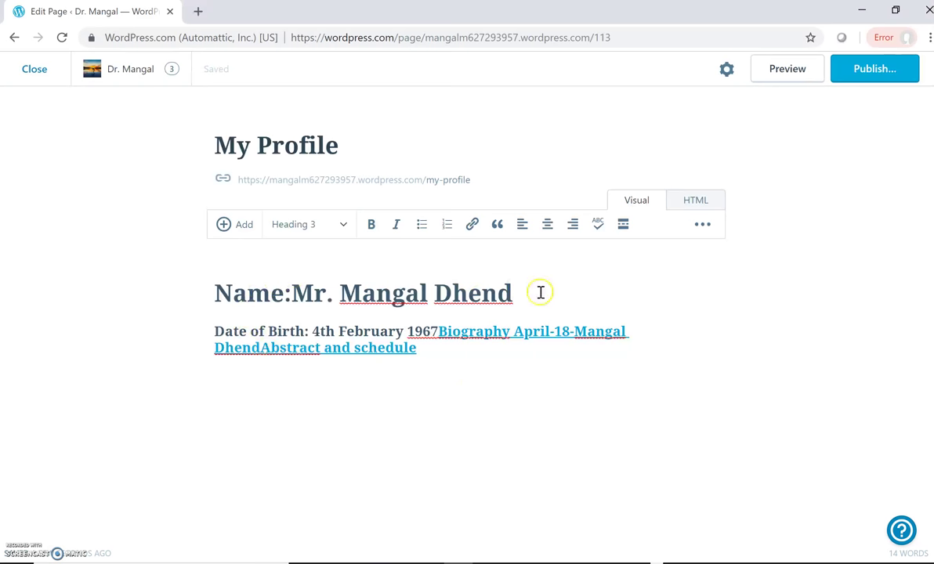
Move the Biography link to a new line after 1967 and pick black-photo.jpg from the media library
{"action": "left_click", "coordinate": [439, 333]}
{"action": "key", "text": "Return"}
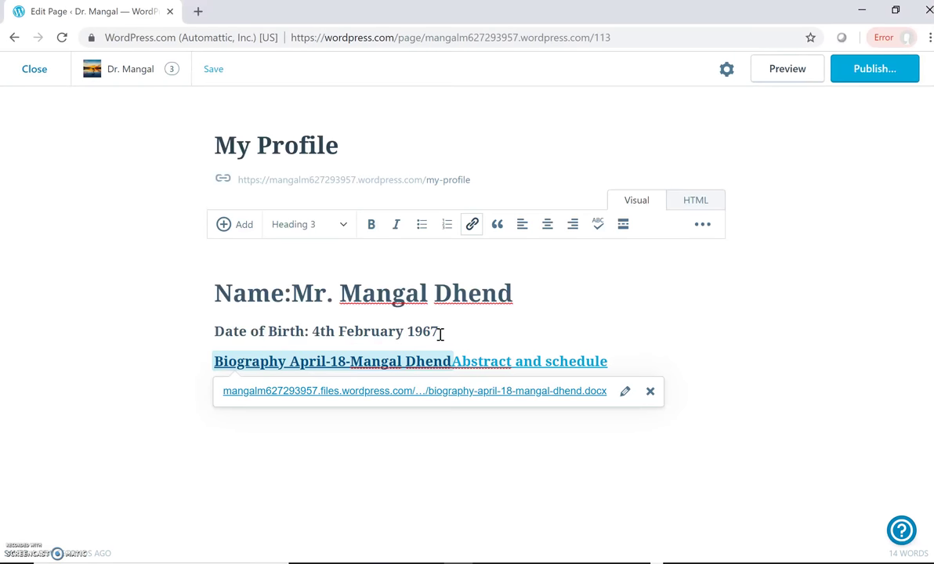
{"action": "left_click", "coordinate": [224, 225]}
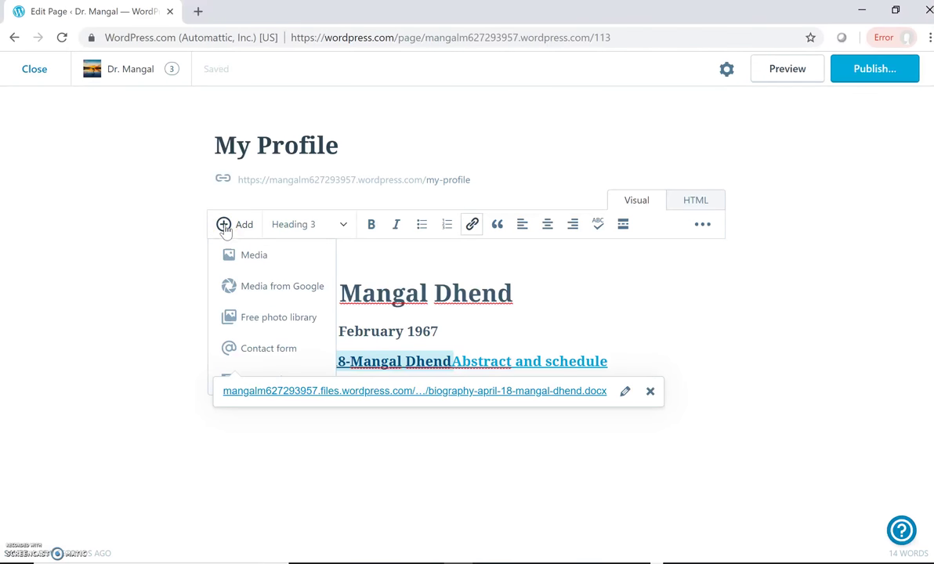
{"action": "left_click", "coordinate": [242, 261]}
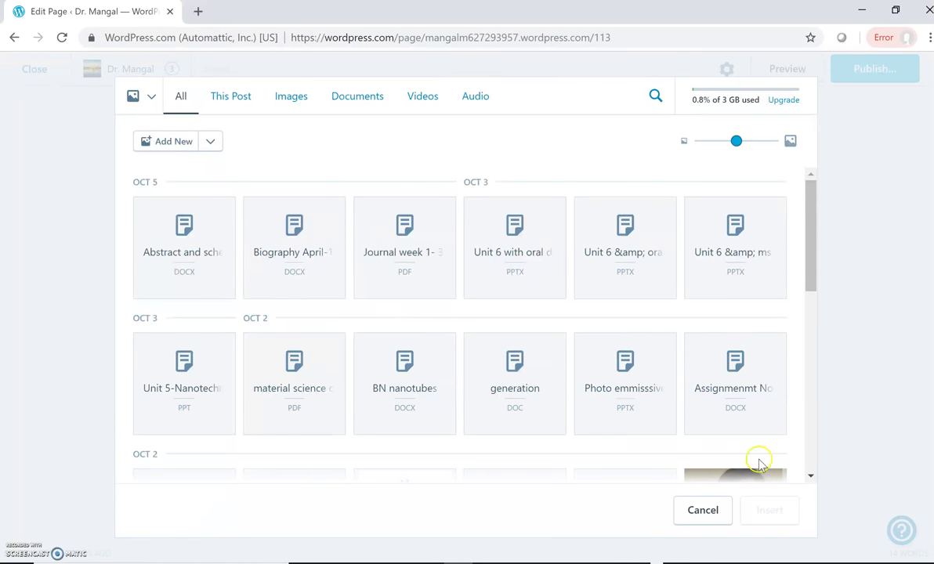
{"action": "left_click", "coordinate": [810, 475]}
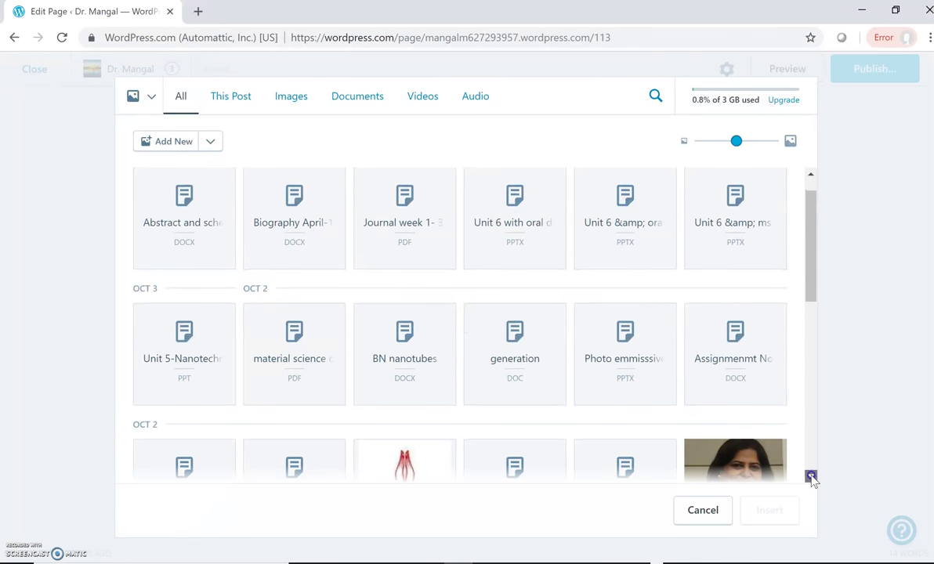
{"action": "scroll", "coordinate": [811, 477], "scroll_direction": "down", "scroll_amount": 1}
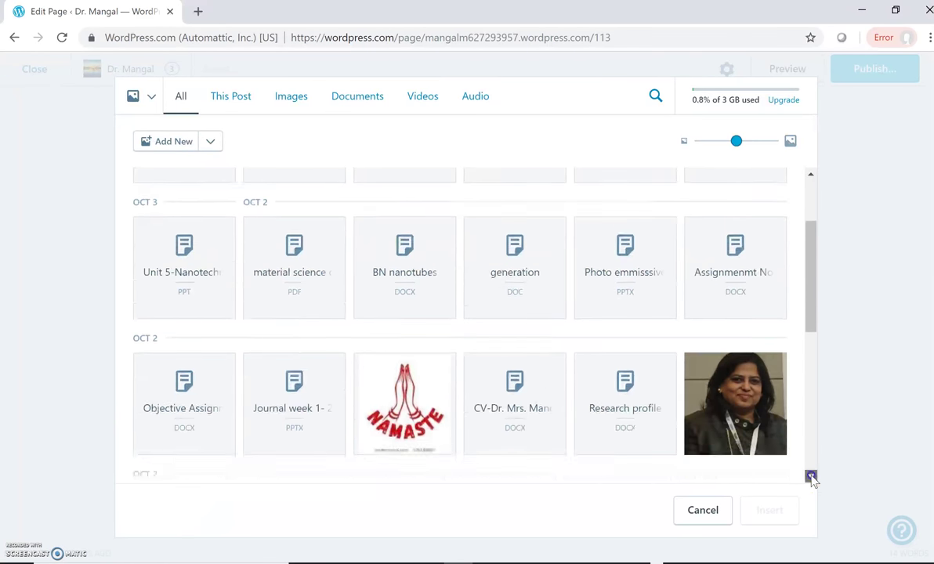
{"action": "left_click", "coordinate": [745, 440]}
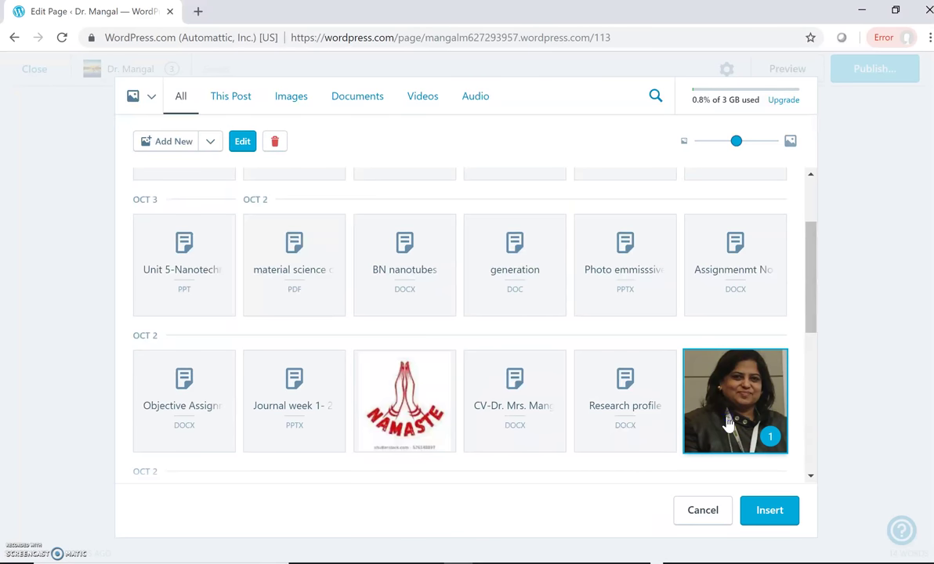
Insert black-photo.jpg, shrink it to a thumbnail and move it just under the name heading
{"action": "left_click", "coordinate": [748, 516]}
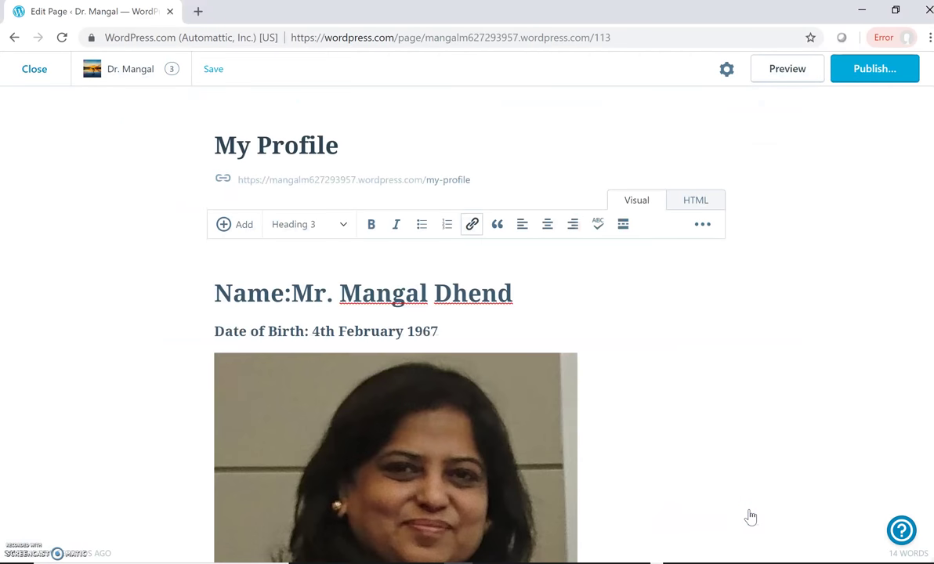
{"action": "left_click", "coordinate": [467, 352]}
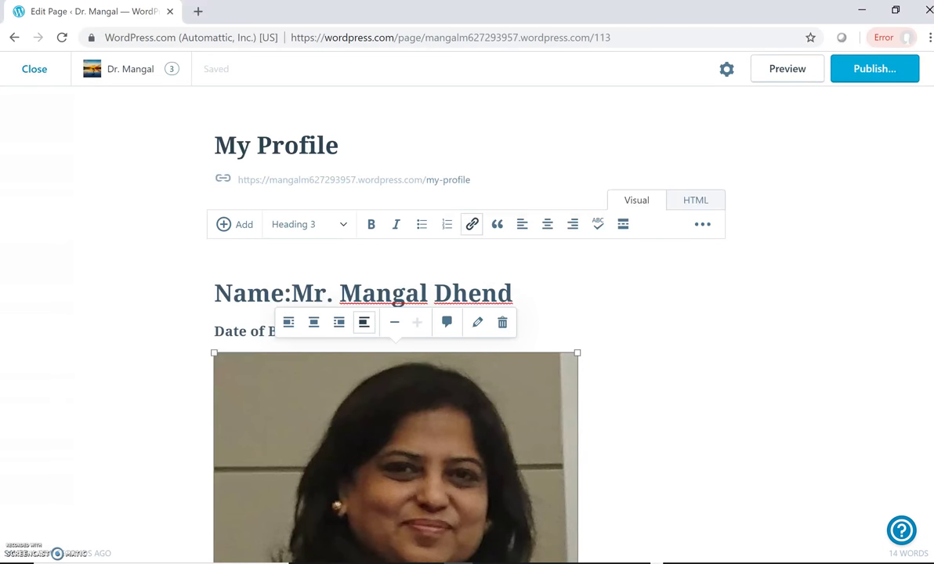
{"action": "scroll", "coordinate": [395, 329], "scroll_direction": "down", "scroll_amount": 3}
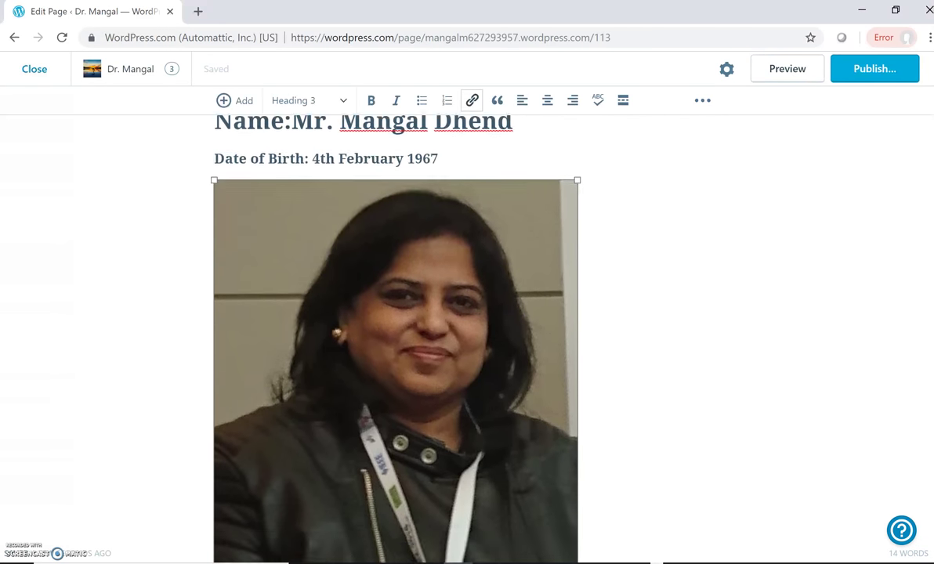
{"action": "scroll", "coordinate": [396, 313], "scroll_direction": "down", "scroll_amount": 3}
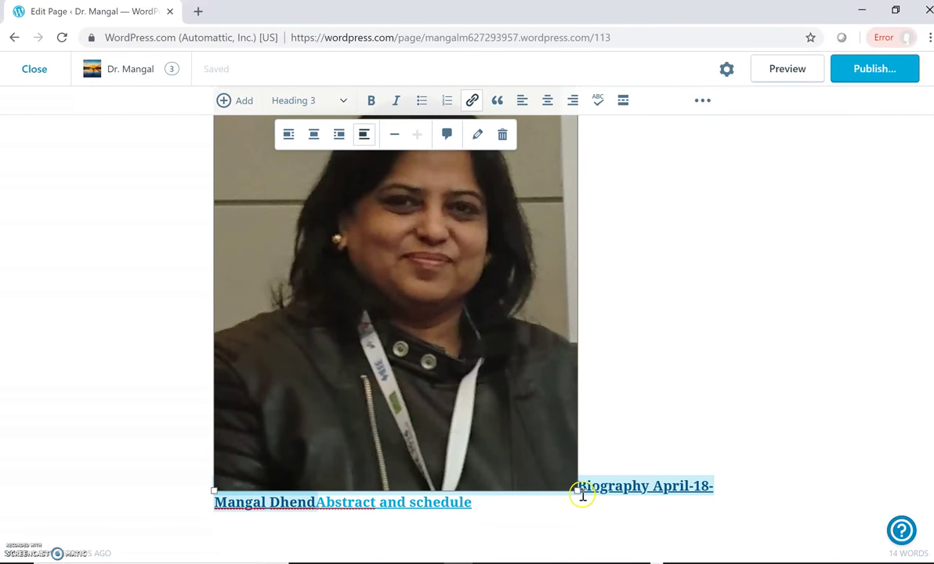
{"action": "left_click_drag", "start_coordinate": [580, 491], "coordinate": [333, 236]}
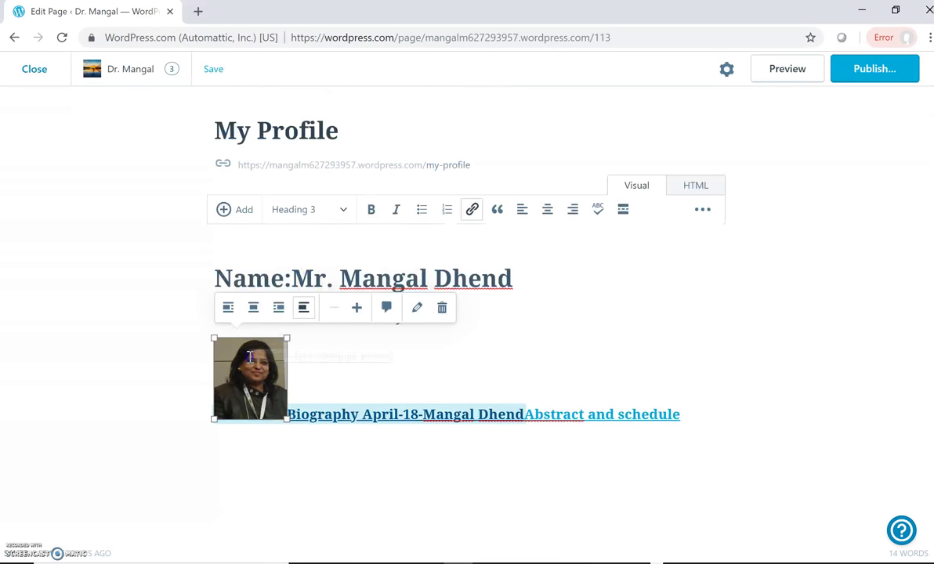
{"action": "left_click_drag", "start_coordinate": [249, 357], "coordinate": [542, 266]}
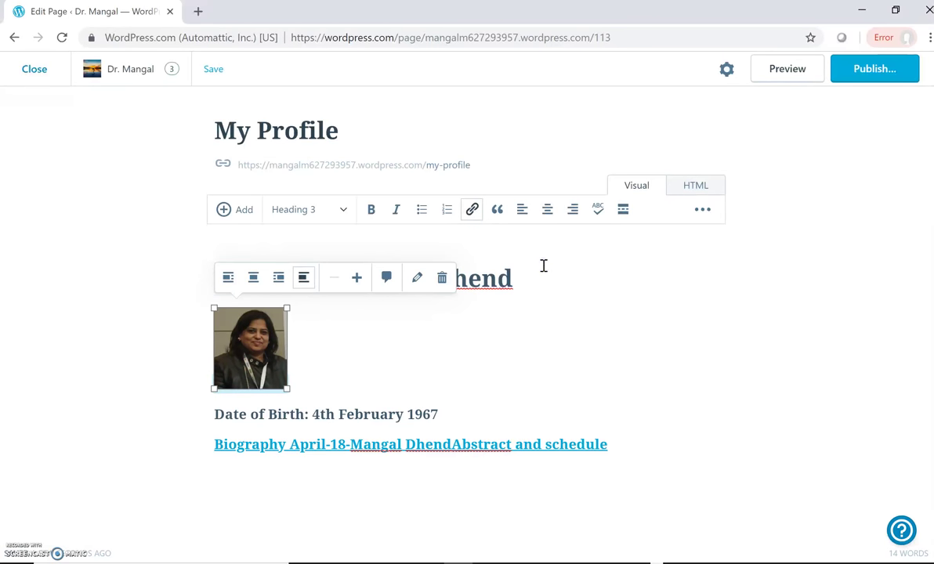
{"action": "left_click", "coordinate": [412, 296]}
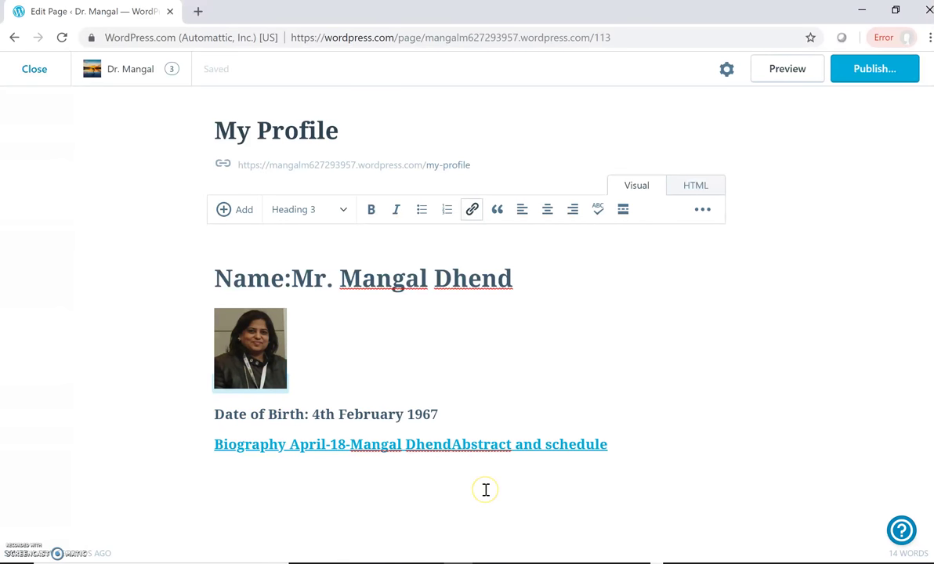
{"action": "left_click", "coordinate": [413, 463]}
{"action": "left_click", "coordinate": [811, 150]}
{"action": "left_click", "coordinate": [397, 337]}
{"action": "left_click", "coordinate": [795, 72]}
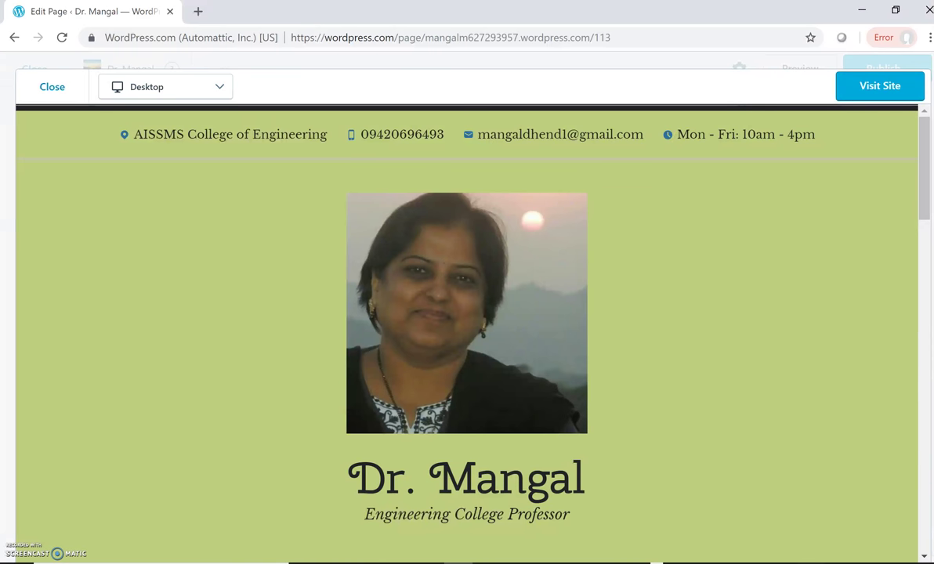
{"action": "scroll", "coordinate": [862, 519], "scroll_direction": "down", "scroll_amount": 3}
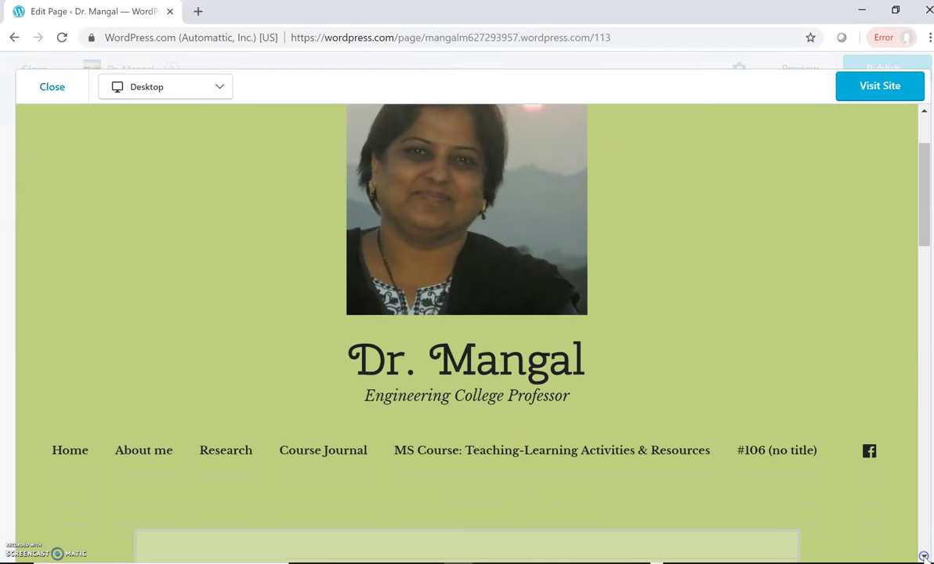
{"action": "scroll", "coordinate": [467, 329], "scroll_direction": "down", "scroll_amount": 4}
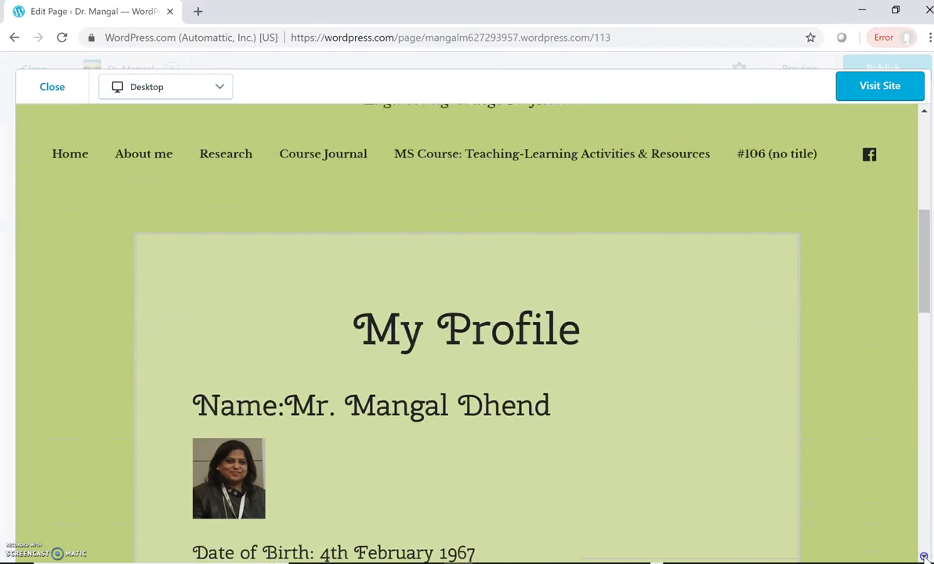
{"action": "scroll", "coordinate": [541, 374], "scroll_direction": "down", "scroll_amount": 3}
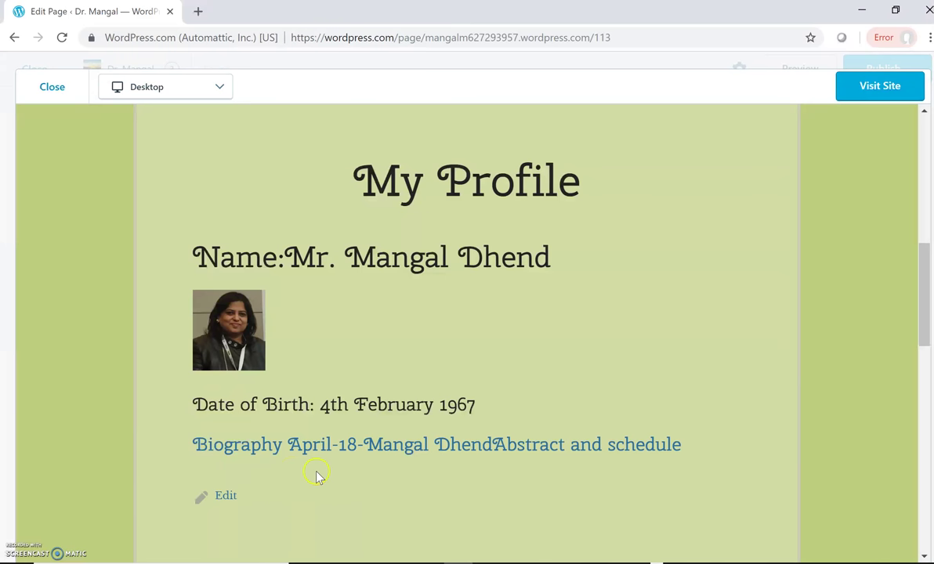
{"action": "left_click", "coordinate": [224, 497]}
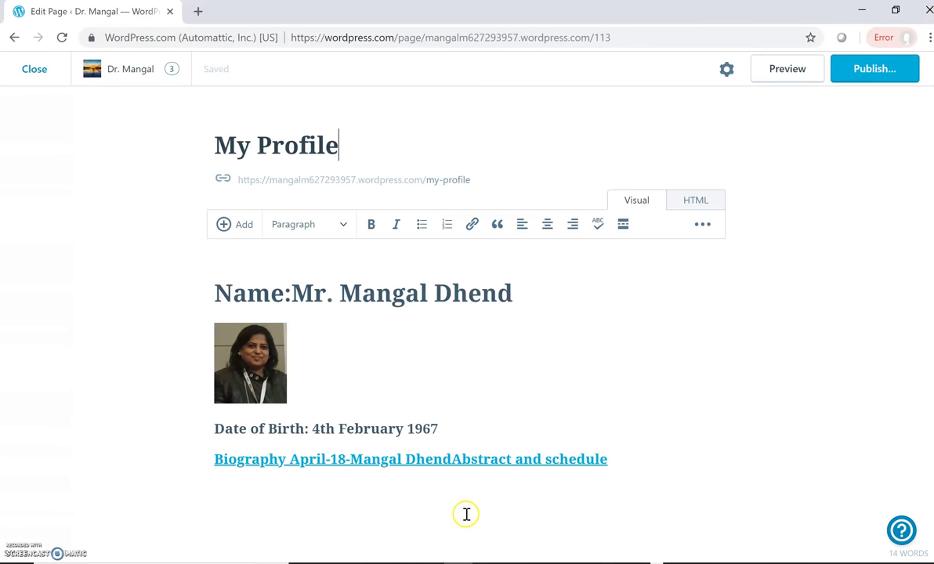
Put the Abstract and schedule link on its own line below the Biography link and start publishing
{"action": "left_click", "coordinate": [452, 460]}
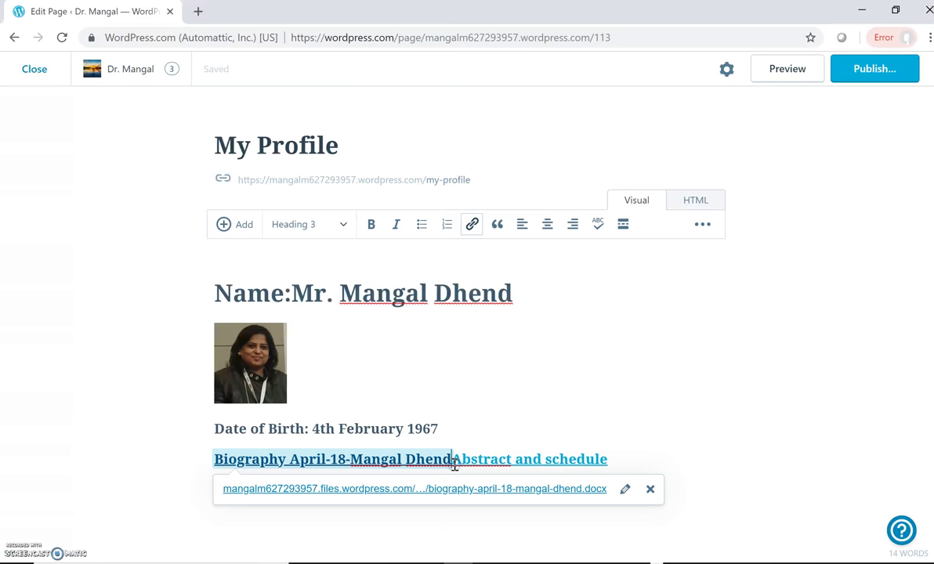
{"action": "key", "text": "Return"}
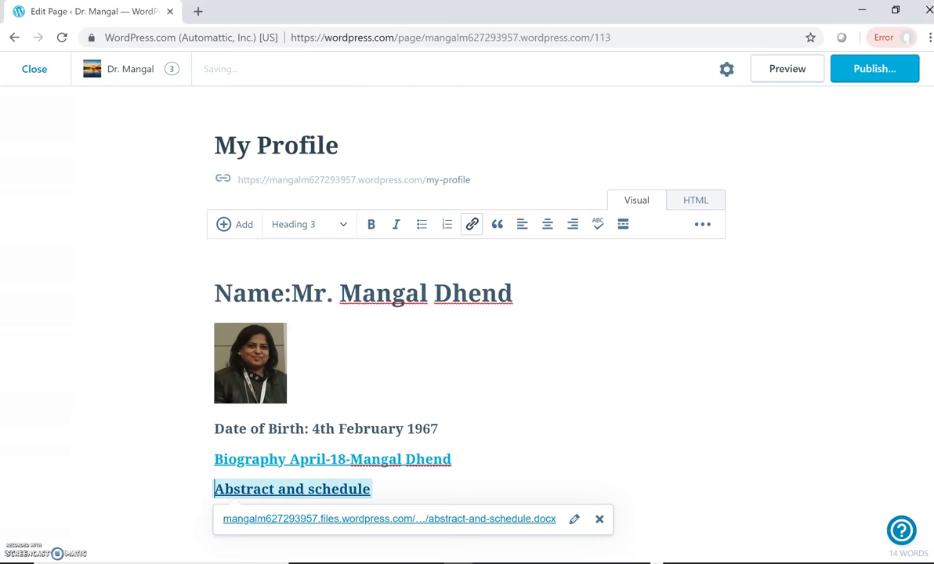
{"action": "scroll", "coordinate": [434, 313], "scroll_direction": "down", "scroll_amount": 2}
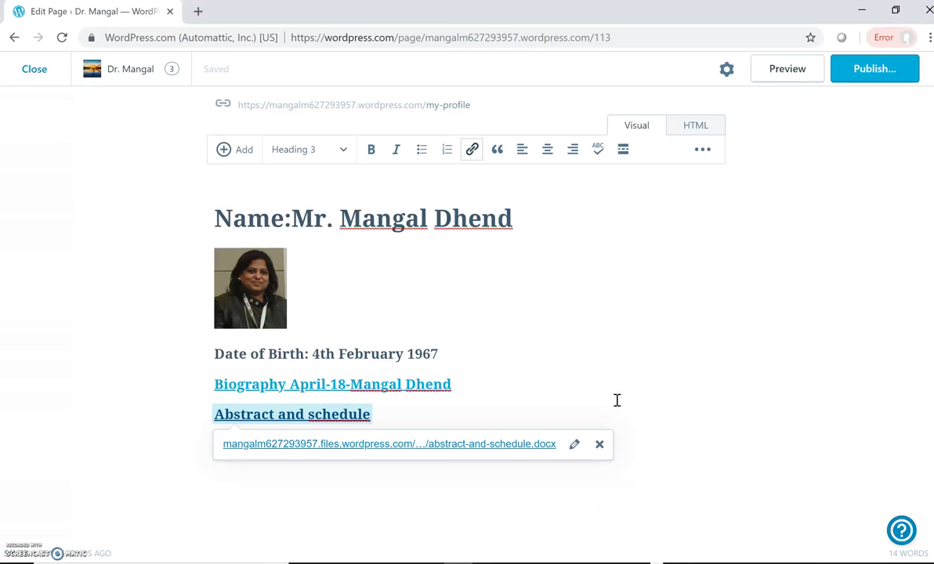
{"action": "left_click", "coordinate": [872, 76]}
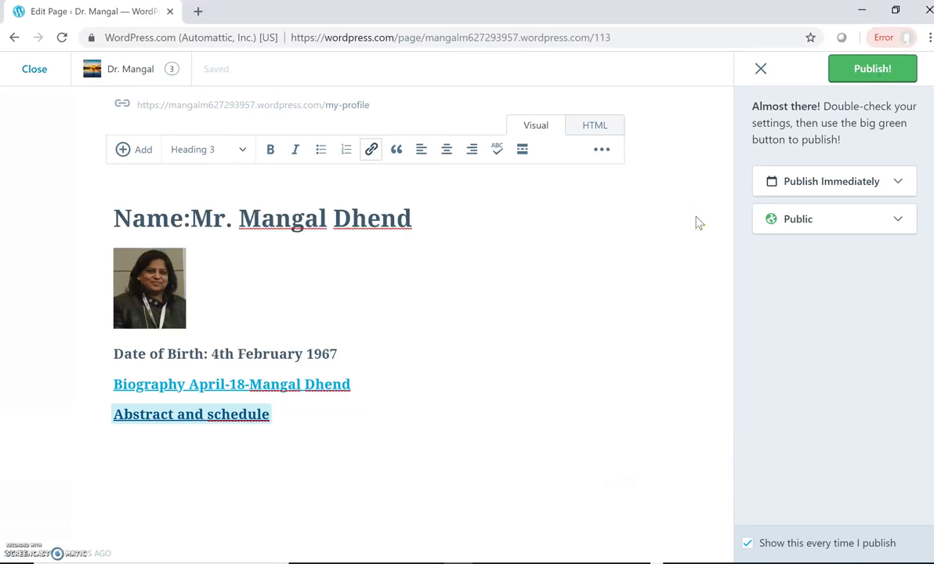
Publish the My Profile page immediately with Public visibility
{"action": "left_click", "coordinate": [897, 221]}
{"action": "left_click", "coordinate": [802, 250]}
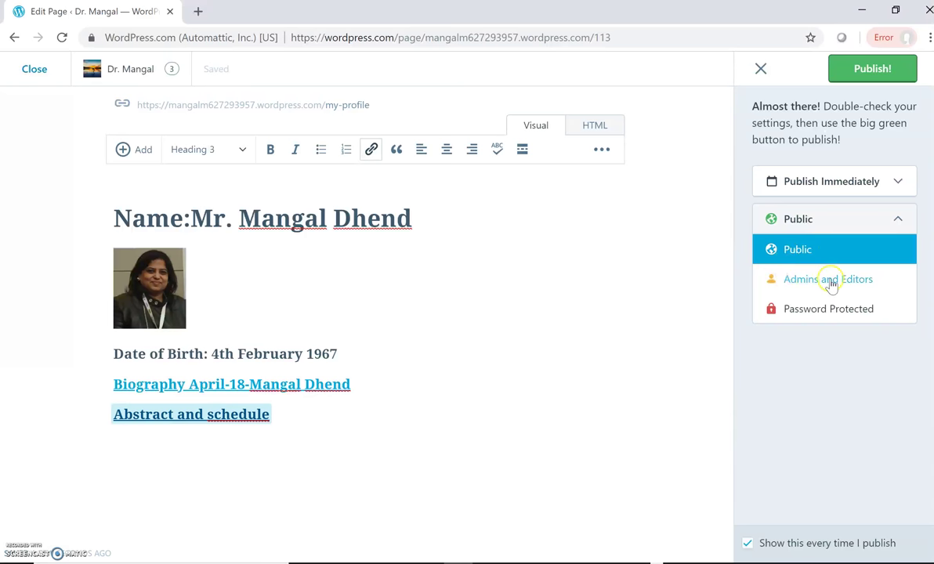
{"action": "left_click", "coordinate": [809, 301]}
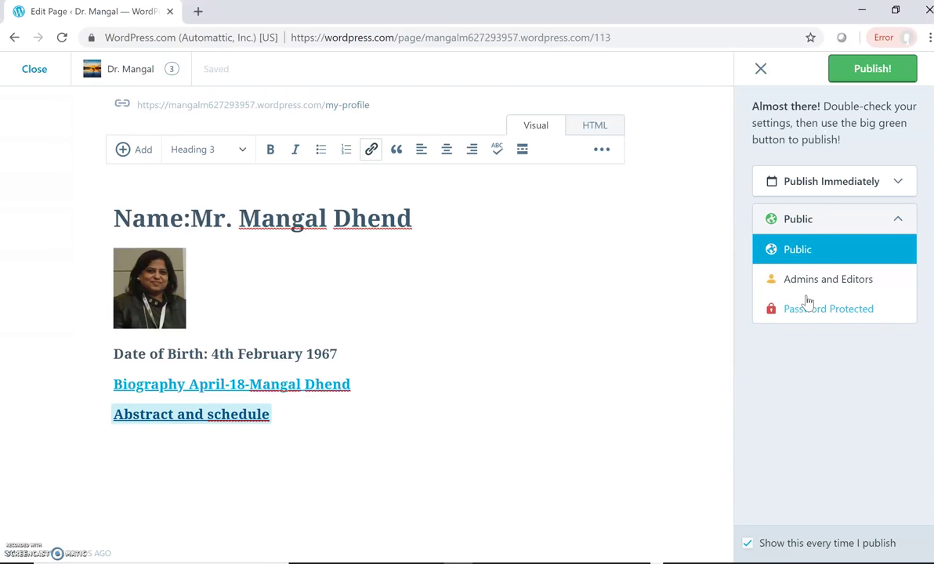
{"action": "left_click", "coordinate": [769, 251]}
{"action": "left_click", "coordinate": [898, 182]}
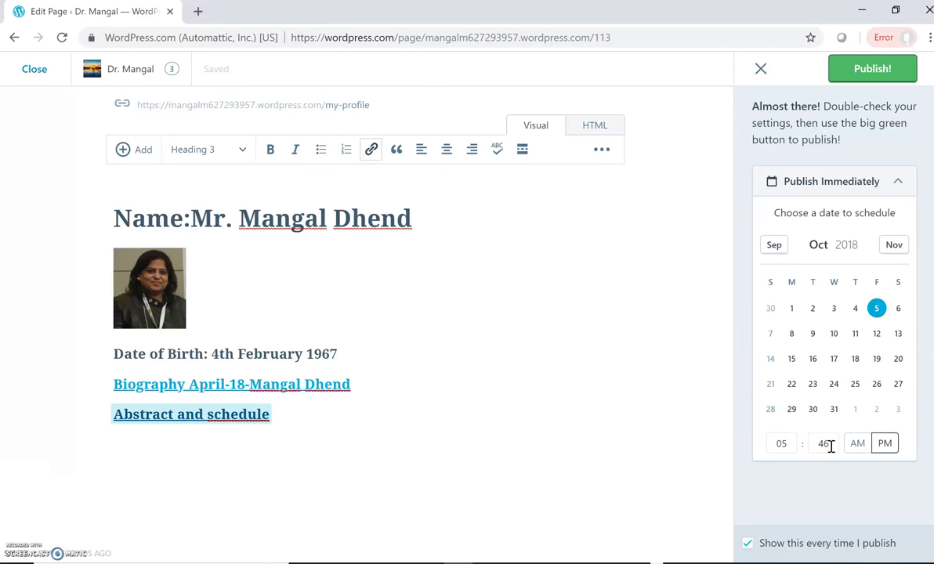
{"action": "left_click", "coordinate": [885, 445]}
{"action": "left_click", "coordinate": [872, 72]}
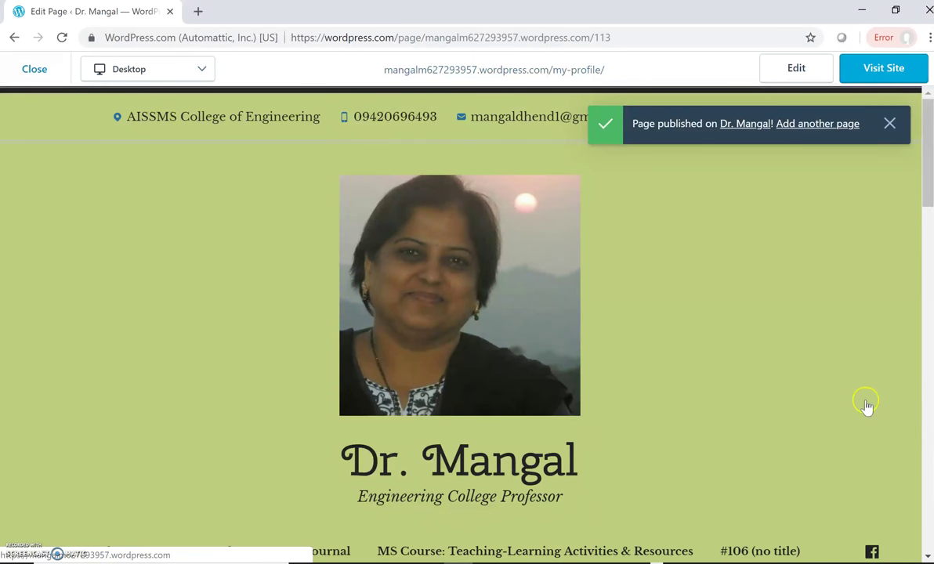
Scroll the live My Profile page to review the name, photo, birth date and both document links
{"action": "left_click", "coordinate": [927, 554]}
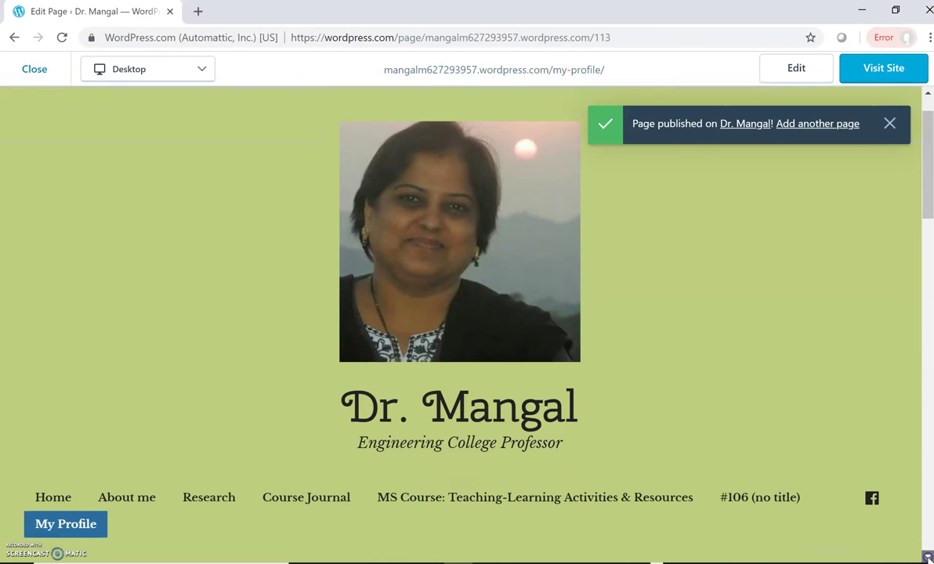
{"action": "left_click_drag", "start_coordinate": [927, 554], "coordinate": [926, 554]}
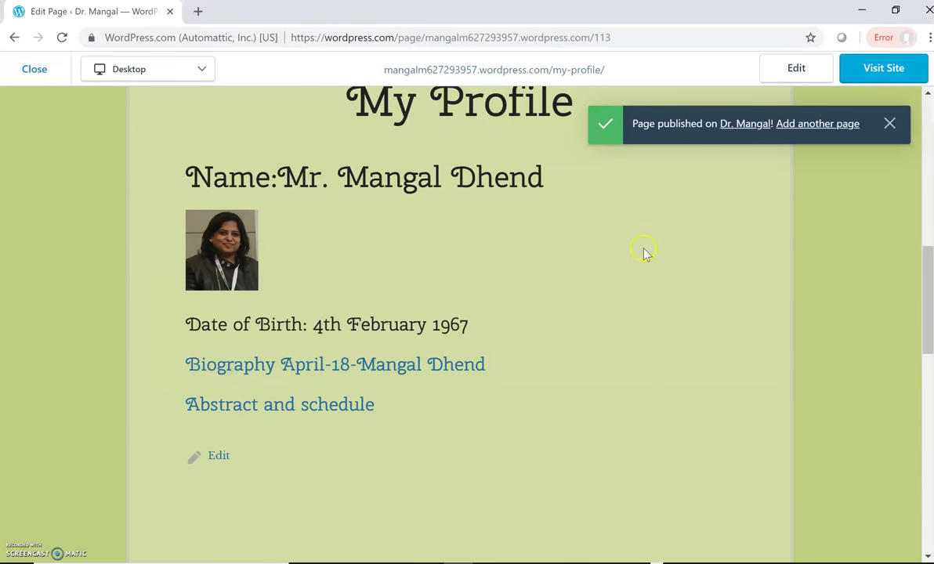
{"action": "left_click", "coordinate": [928, 95]}
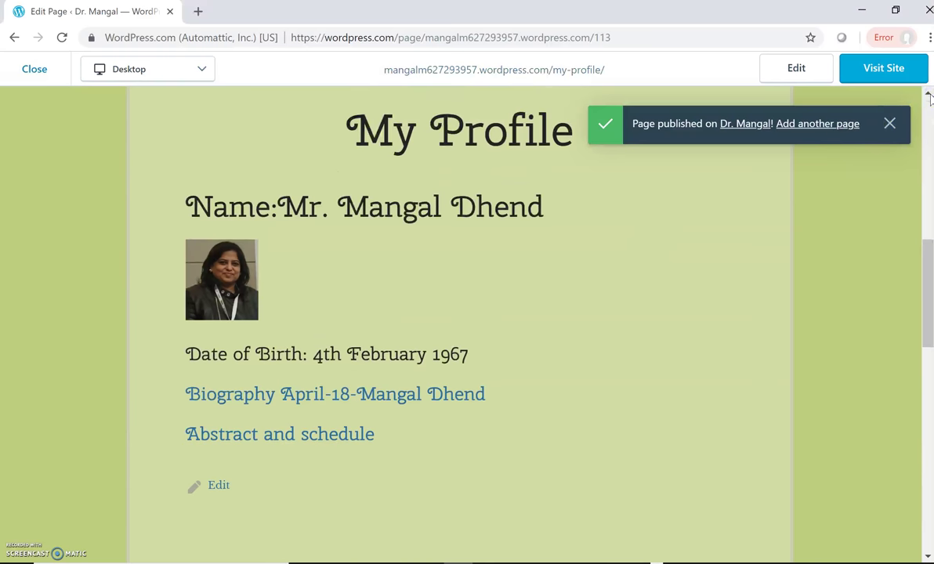
{"action": "left_click", "coordinate": [927, 95]}
{"action": "left_click", "coordinate": [928, 95]}
{"action": "left_click", "coordinate": [927, 94]}
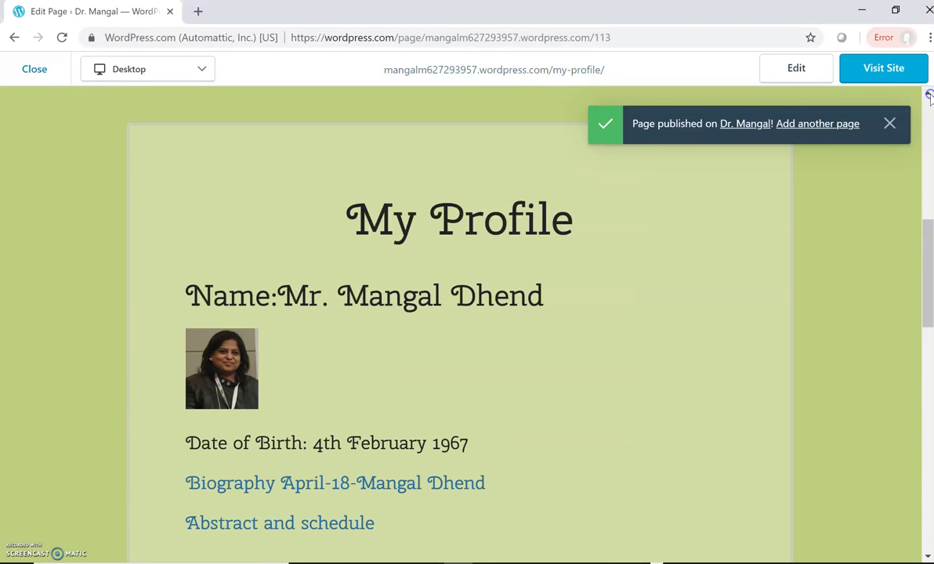